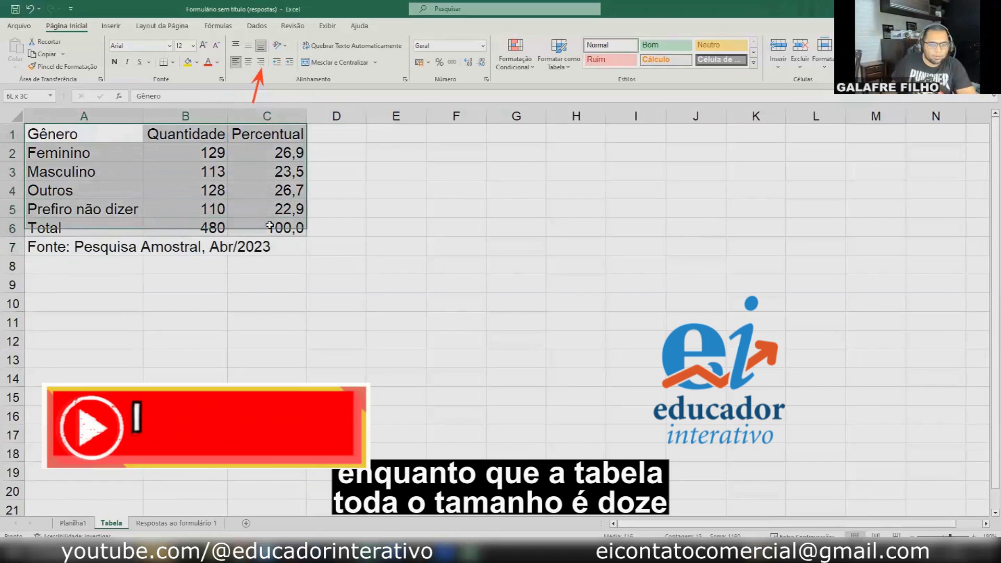
Put the source line under the Gênero table in a smaller font size and open the Planilha1 sheet
{"action": "mouse_move", "coordinate": [308, 108]}
{"action": "left_mouse_down"}
{"action": "mouse_move", "coordinate": [330, 168]}
{"action": "mouse_move", "coordinate": [305, 236]}
{"action": "left_mouse_up"}
{"action": "left_click_drag", "start_coordinate": [376, 157], "coordinate": [374, 176]}
{"action": "left_click_drag", "start_coordinate": [394, 157], "coordinate": [406, 172]}
{"action": "mouse_move", "coordinate": [28, 255]}
{"action": "left_mouse_down"}
{"action": "mouse_move", "coordinate": [67, 257]}
{"action": "mouse_move", "coordinate": [88, 318]}
{"action": "mouse_move", "coordinate": [114, 320]}
{"action": "left_mouse_up"}
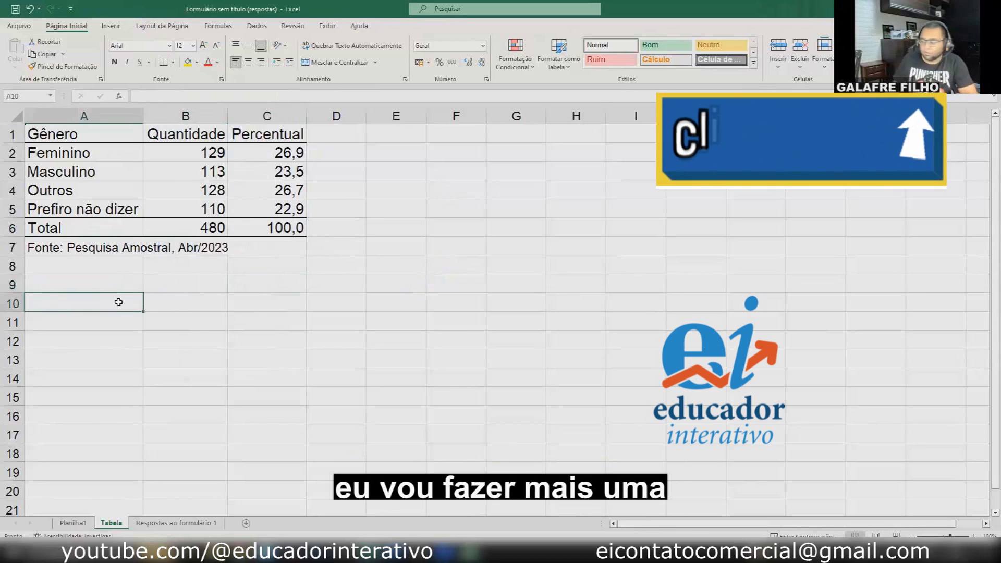
{"action": "left_click", "coordinate": [73, 523]}
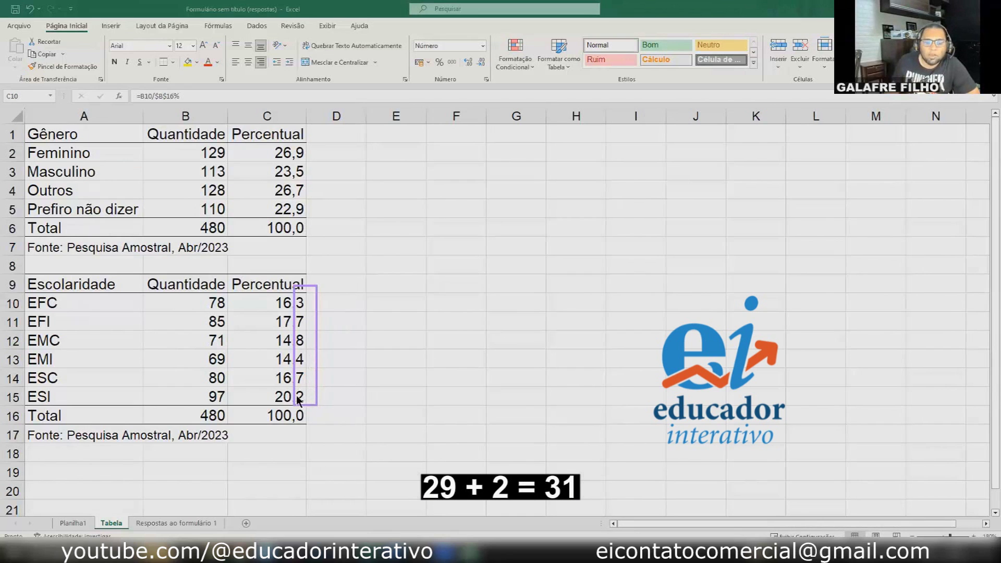
Check the total percentage formula in C16 and show more decimal places for the Escolaridade percentages in C10:C15
{"action": "left_click", "coordinate": [305, 423]}
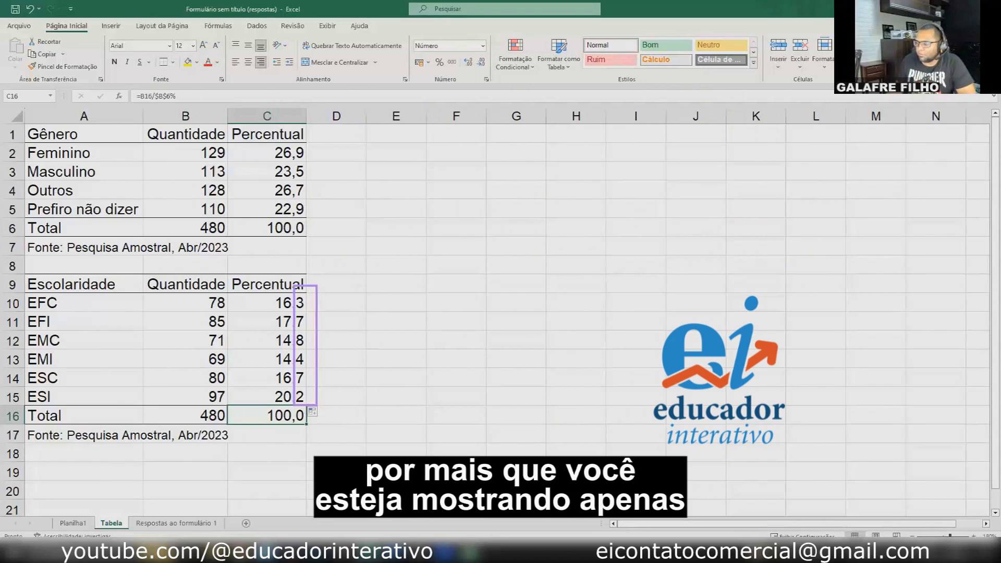
{"action": "left_click_drag", "start_coordinate": [267, 303], "coordinate": [266, 396]}
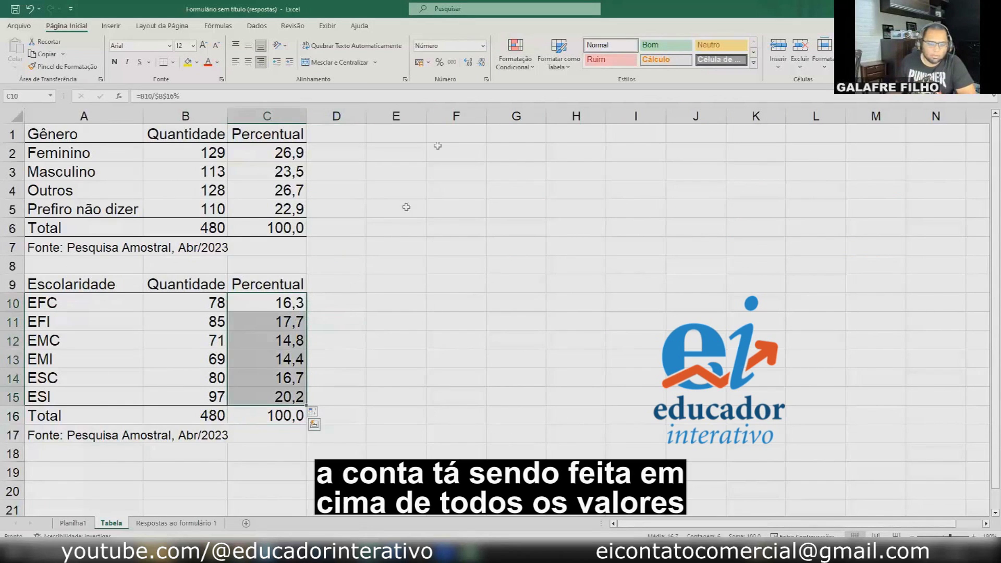
{"action": "left_click", "coordinate": [468, 62]}
{"action": "left_click", "coordinate": [468, 62]}
{"action": "left_click", "coordinate": [469, 62]}
{"action": "left_click", "coordinate": [468, 62]}
{"action": "left_click", "coordinate": [469, 62]}
{"action": "left_click", "coordinate": [469, 62]}
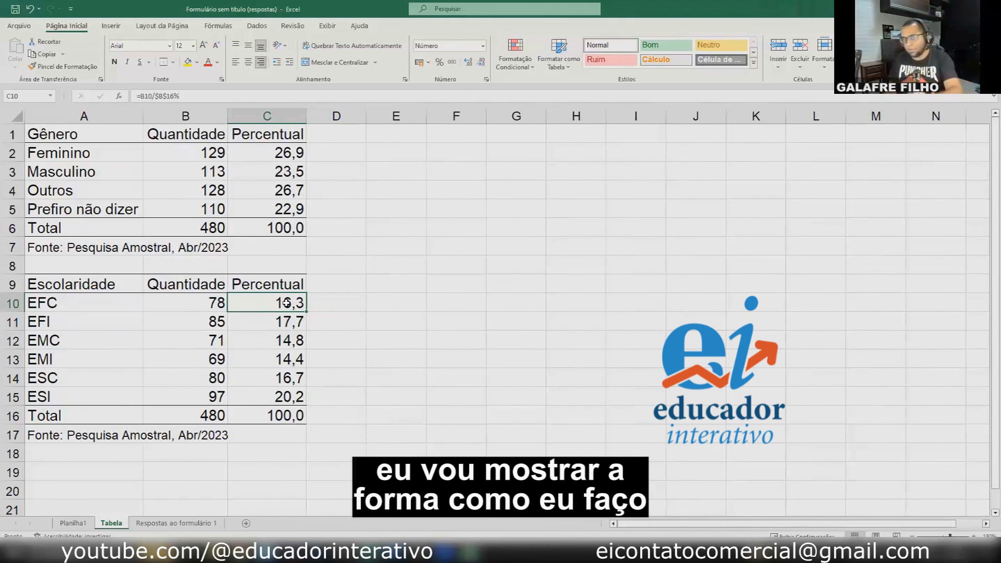
Start a rounding formula in C10 that divides the EFC quantity by the fixed total, =ARRED(B10/$B$16%)
{"action": "type", "text": "="}
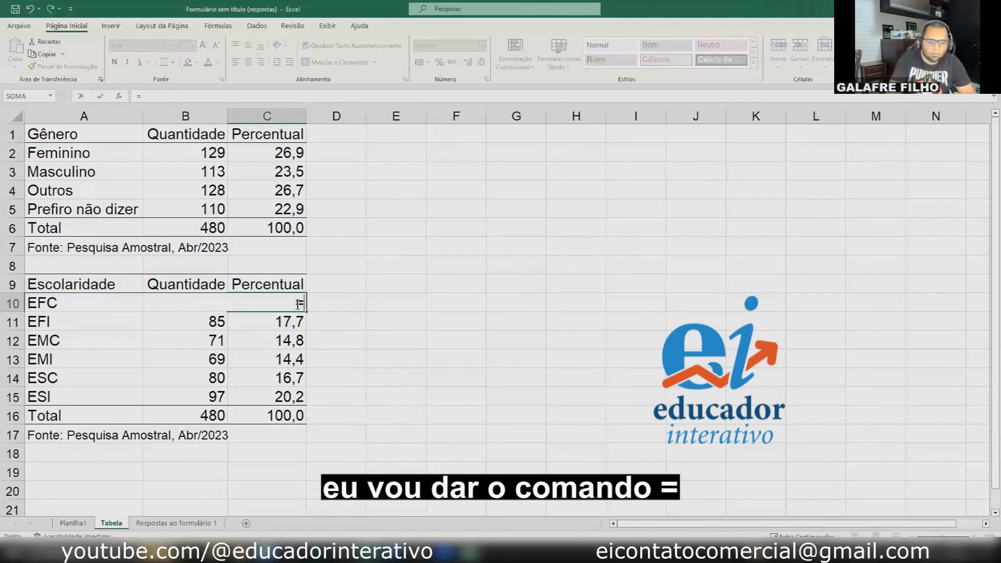
{"action": "type", "text": "ar"}
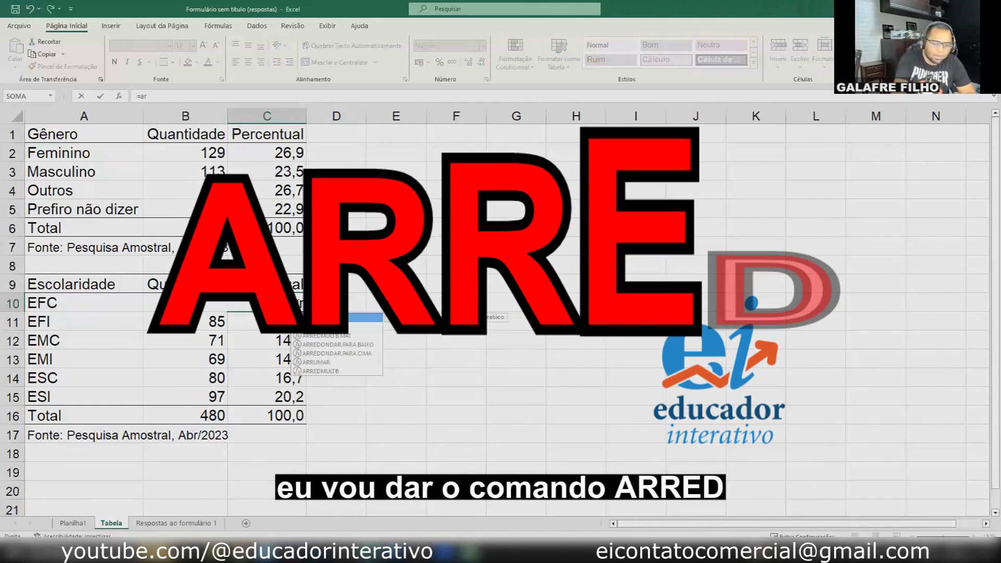
{"action": "type", "text": "red"}
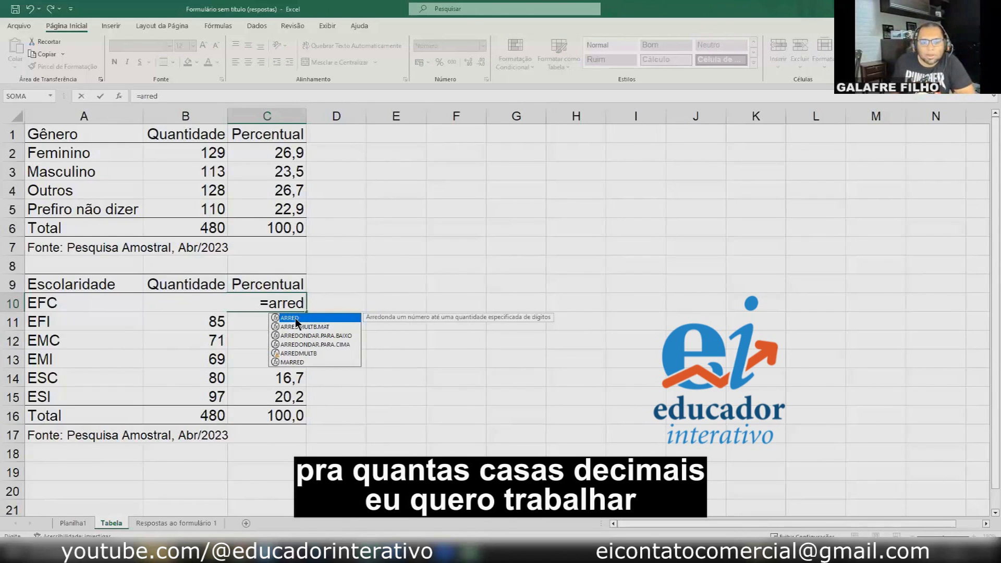
{"action": "double_click", "coordinate": [295, 318]}
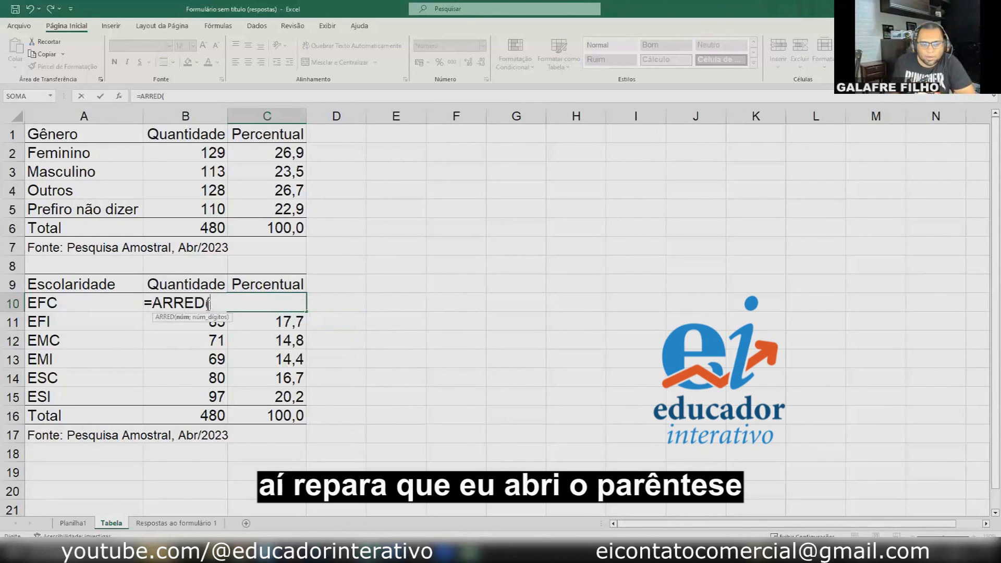
{"action": "key", "text": "Left"}
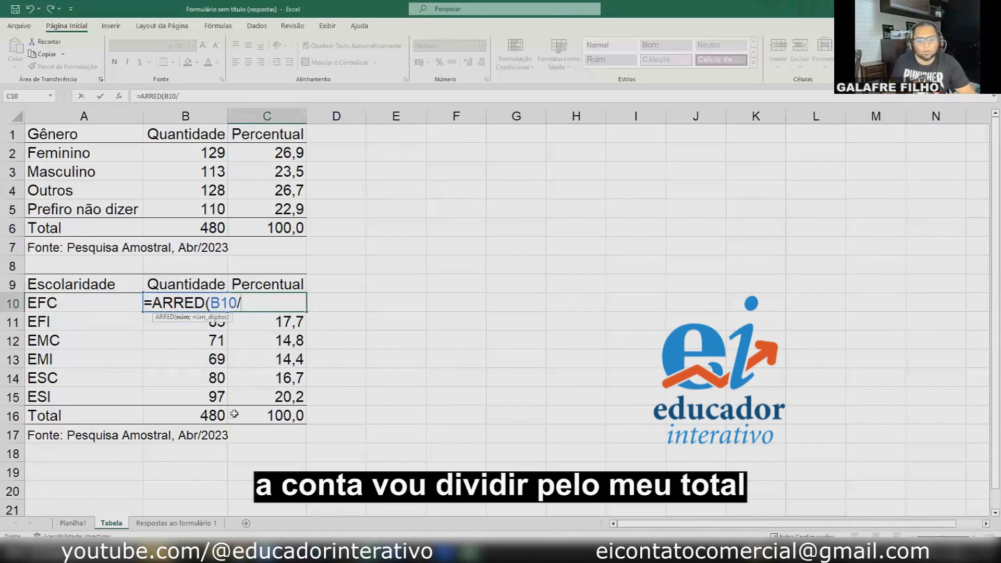
{"action": "left_click", "coordinate": [209, 415]}
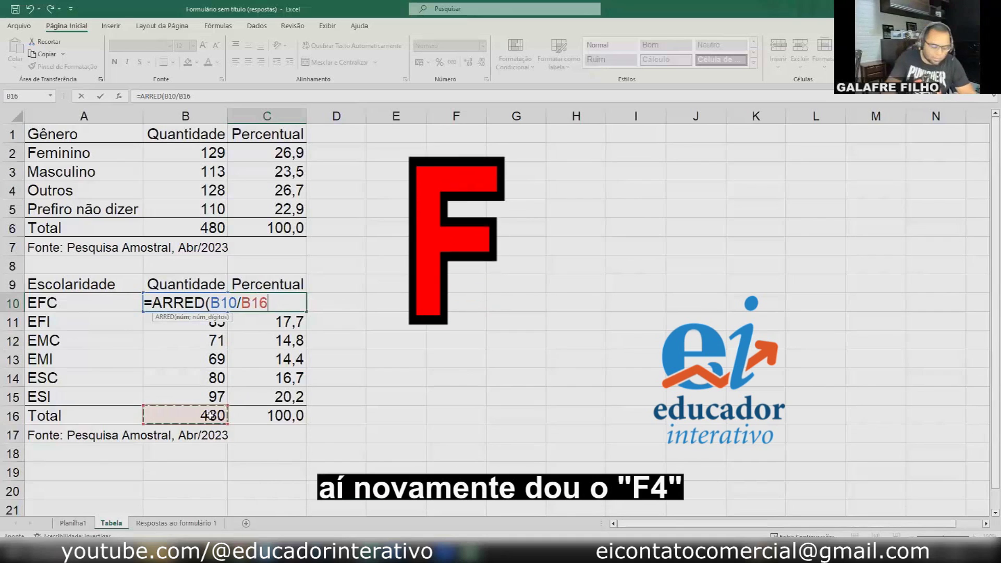
{"action": "key", "text": "F4"}
{"action": "type", "text": "%)"}
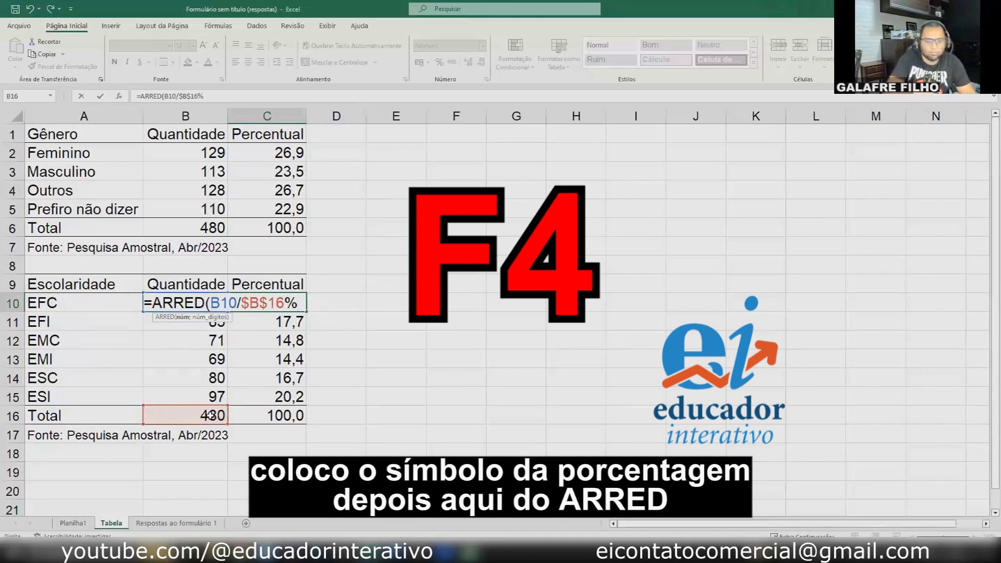
Enclose the division in its own parentheses and round to one decimal, completing C10 as =ARRED((B10/$B$16%);1)
{"action": "left_click", "coordinate": [210, 302]}
{"action": "type", "text": "("}
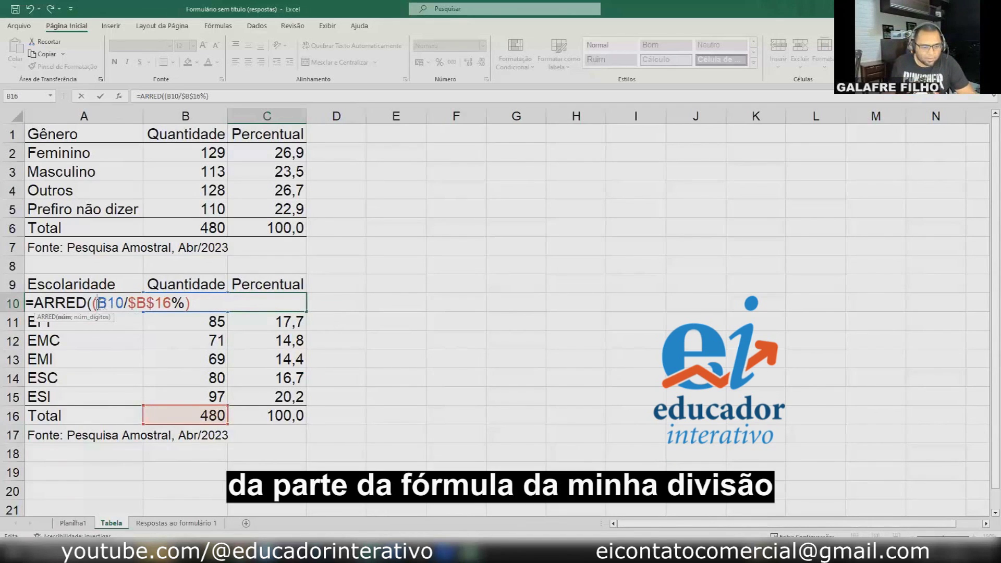
{"action": "left_click", "coordinate": [197, 303]}
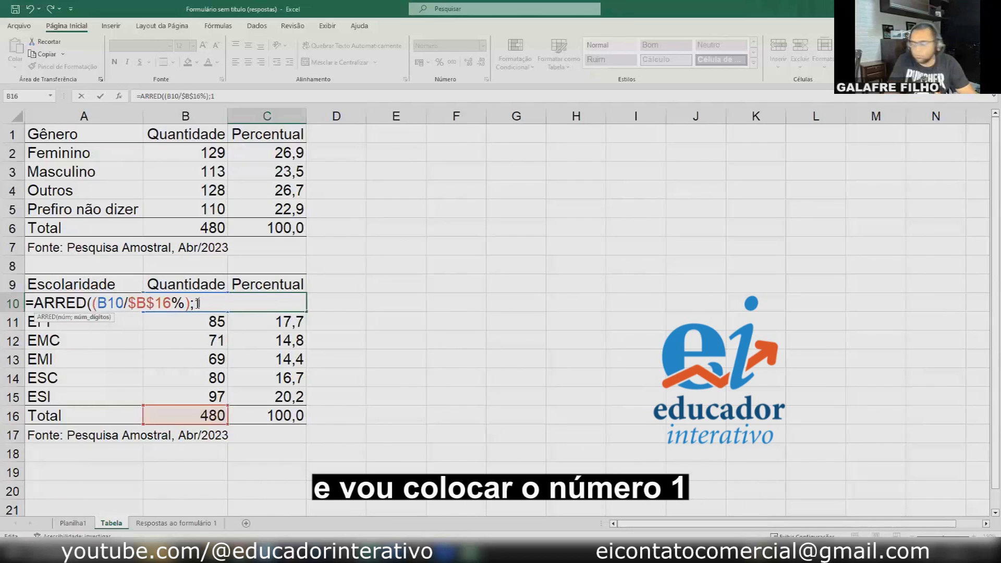
{"action": "type", "text": "1)"}
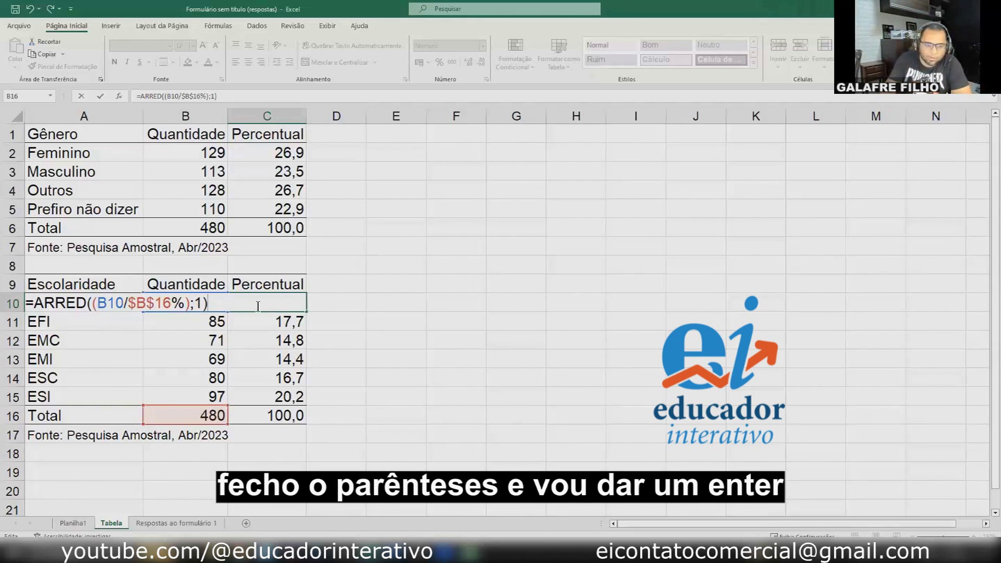
{"action": "key", "text": "Return"}
Expand the rounded EFC percentage in C10 to many decimal places and reduce it back to one
{"action": "left_click", "coordinate": [257, 306]}
{"action": "left_click", "coordinate": [469, 63]}
{"action": "left_click", "coordinate": [468, 63]}
{"action": "left_click", "coordinate": [468, 63]}
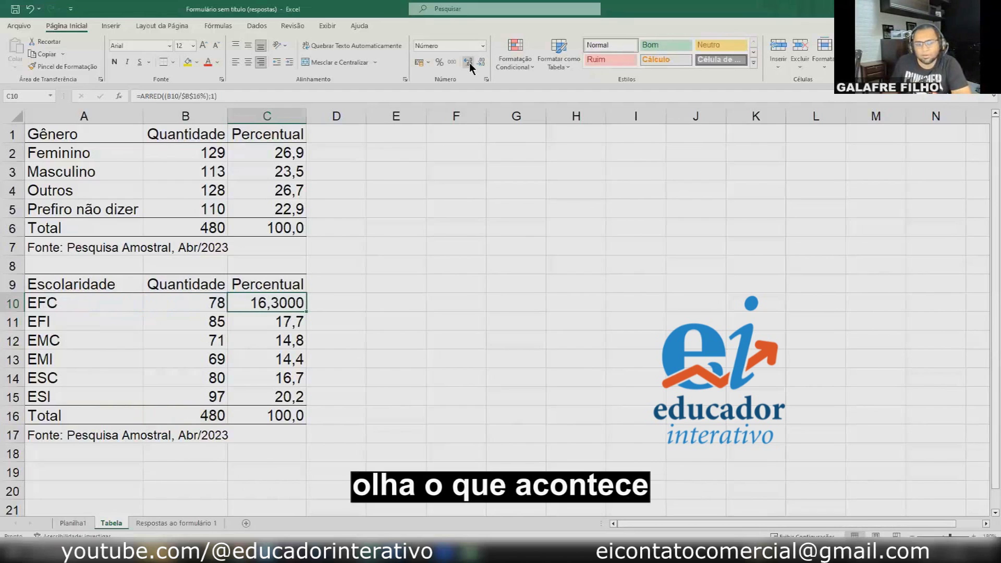
{"action": "left_click", "coordinate": [468, 62]}
{"action": "left_click", "coordinate": [468, 63]}
{"action": "left_click", "coordinate": [468, 63]}
{"action": "left_click", "coordinate": [469, 62]}
{"action": "left_click", "coordinate": [469, 62]}
{"action": "left_click", "coordinate": [469, 62]}
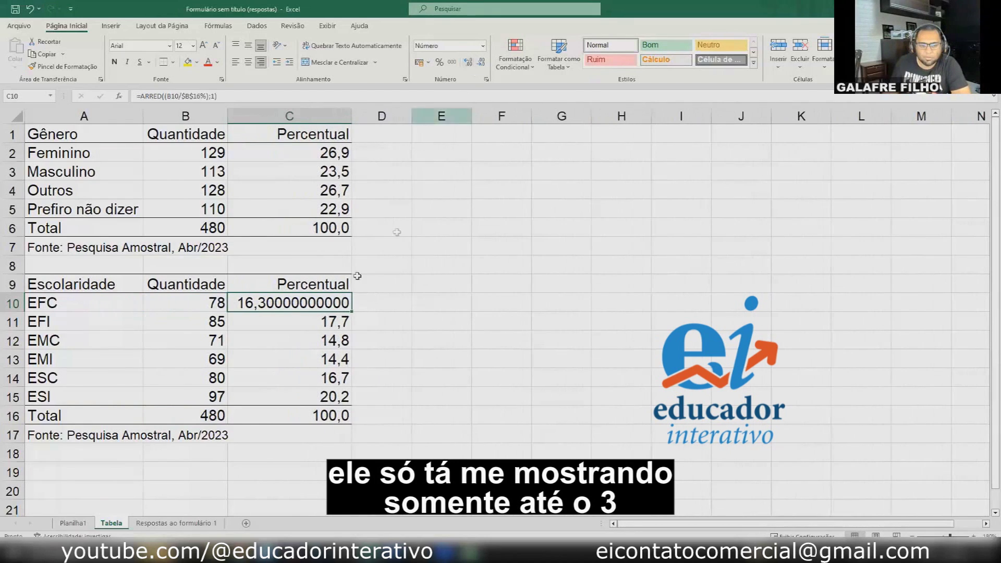
{"action": "left_click", "coordinate": [481, 63]}
{"action": "left_click", "coordinate": [480, 62]}
{"action": "left_click", "coordinate": [481, 63]}
{"action": "left_click", "coordinate": [481, 62]}
{"action": "left_click", "coordinate": [481, 63]}
{"action": "left_click", "coordinate": [480, 63]}
{"action": "left_click", "coordinate": [481, 63]}
{"action": "left_click", "coordinate": [480, 63]}
Fill the rounding formula from C10 down to C15 and total the percentages in C16 with =SOMA(C10:C15)
{"action": "left_click_drag", "start_coordinate": [307, 311], "coordinate": [308, 397]}
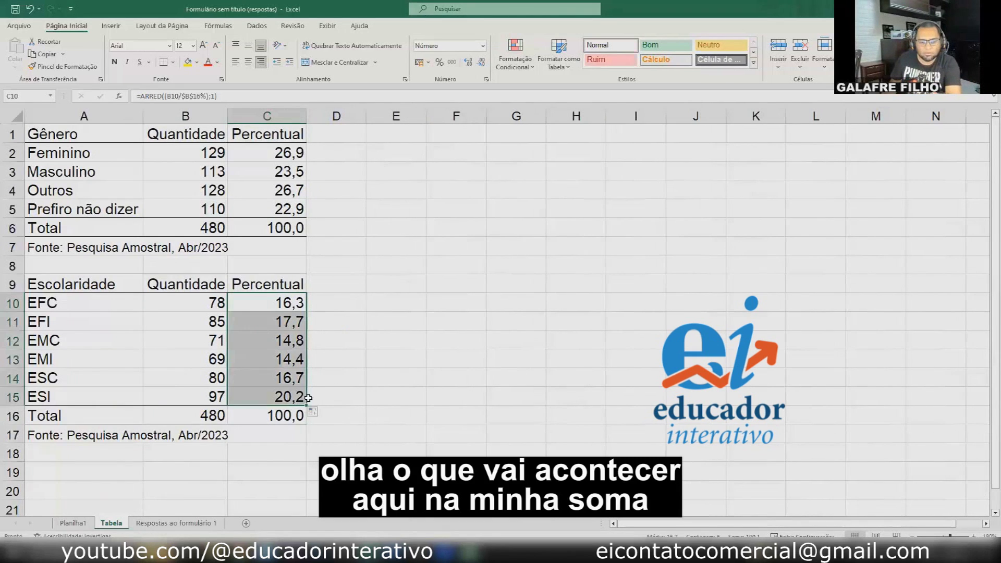
{"action": "left_click", "coordinate": [297, 419]}
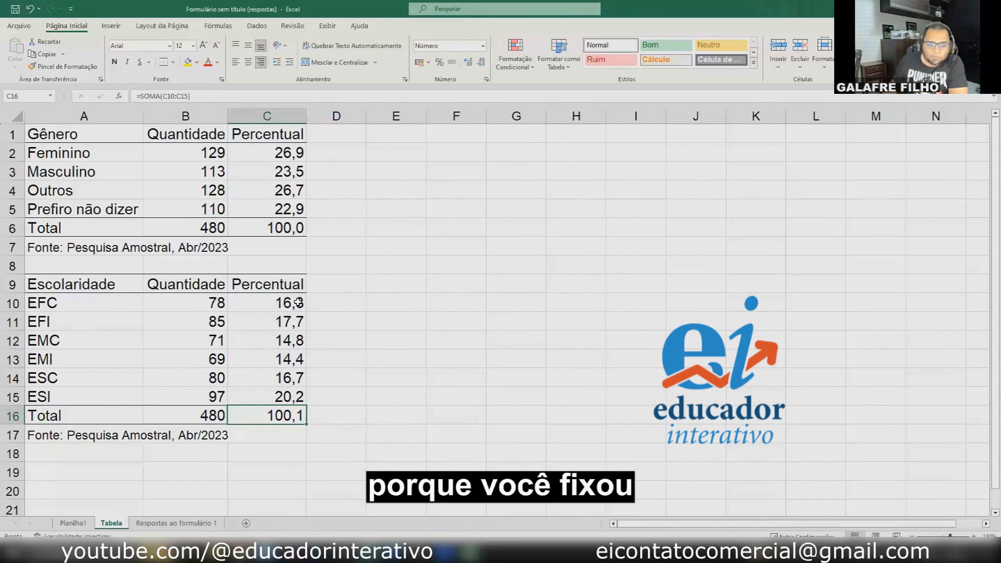
{"action": "left_click_drag", "start_coordinate": [297, 302], "coordinate": [293, 396]}
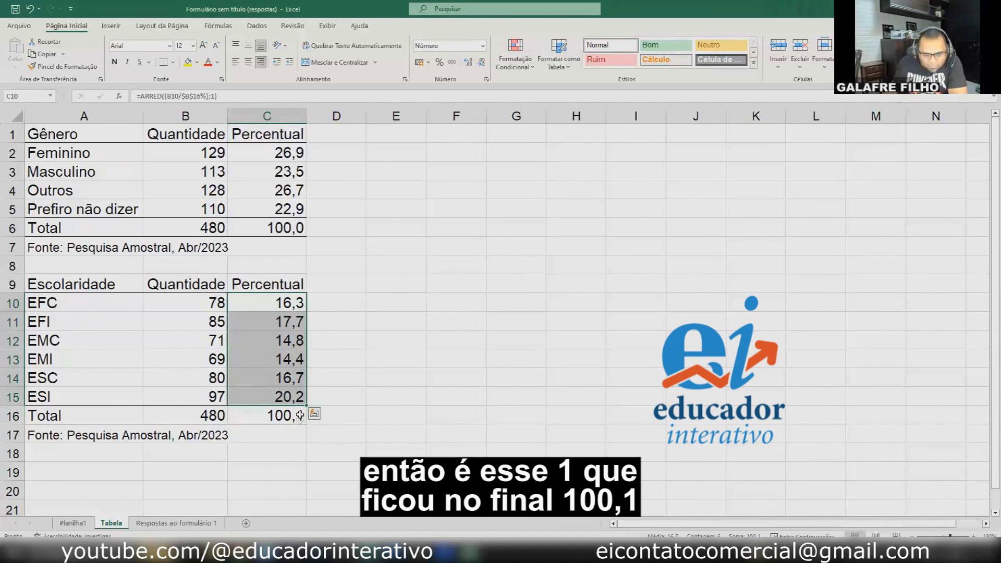
{"action": "left_click", "coordinate": [360, 396]}
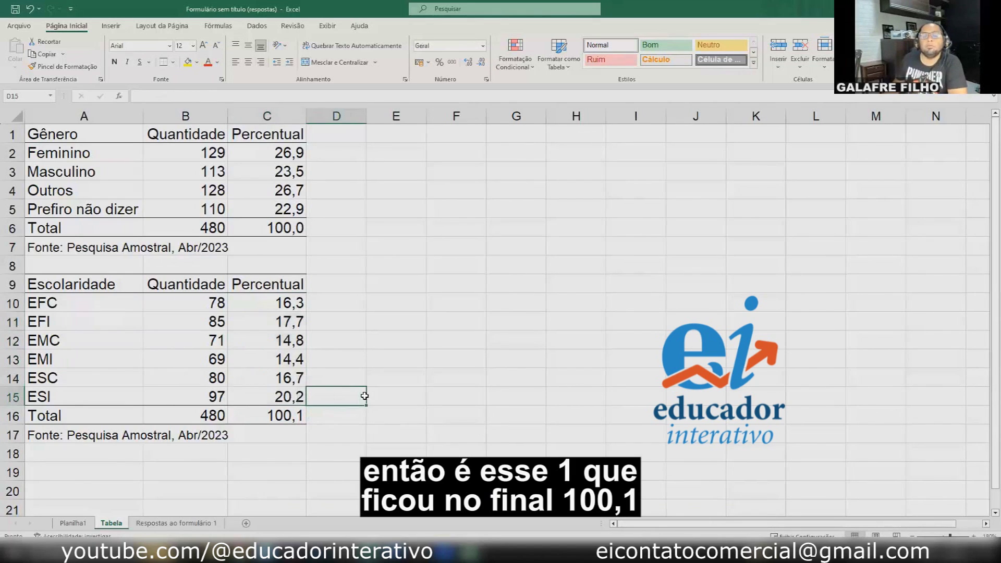
Overwrite the ESI percentage in C15 with 20,1
{"action": "left_click", "coordinate": [62, 395]}
{"action": "key", "text": "shift+space"}
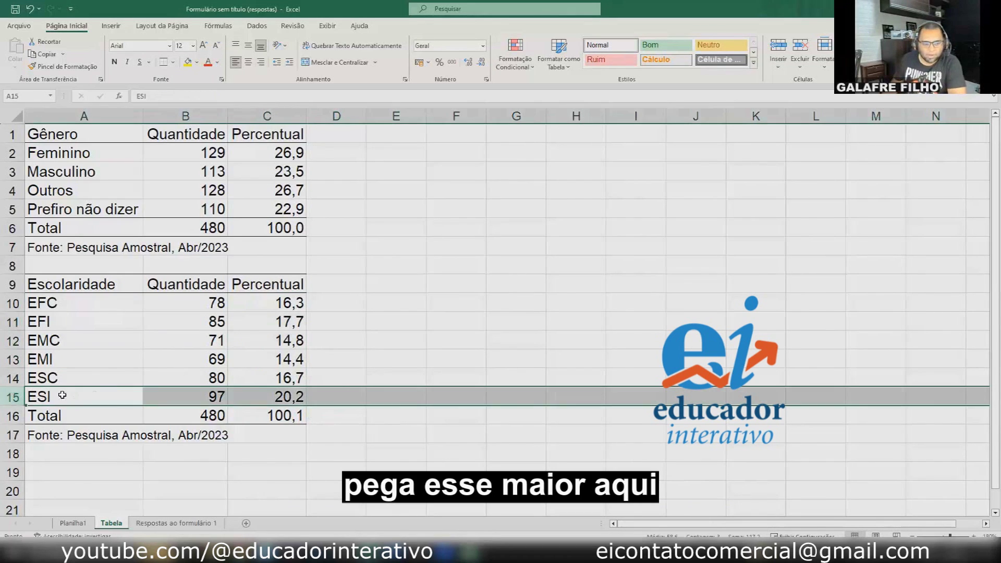
{"action": "left_click", "coordinate": [235, 391]}
{"action": "left_click", "coordinate": [57, 399]}
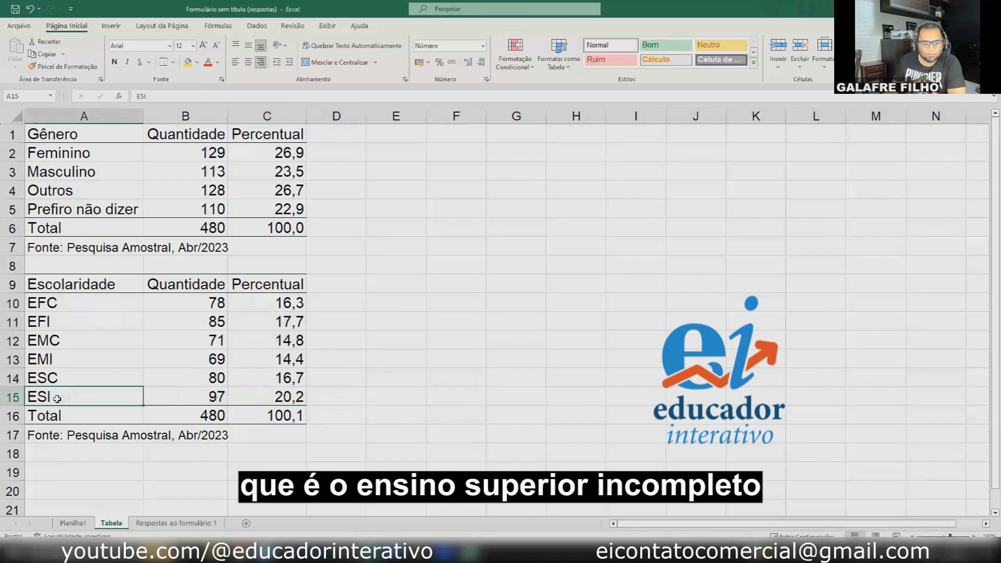
{"action": "left_click", "coordinate": [240, 398]}
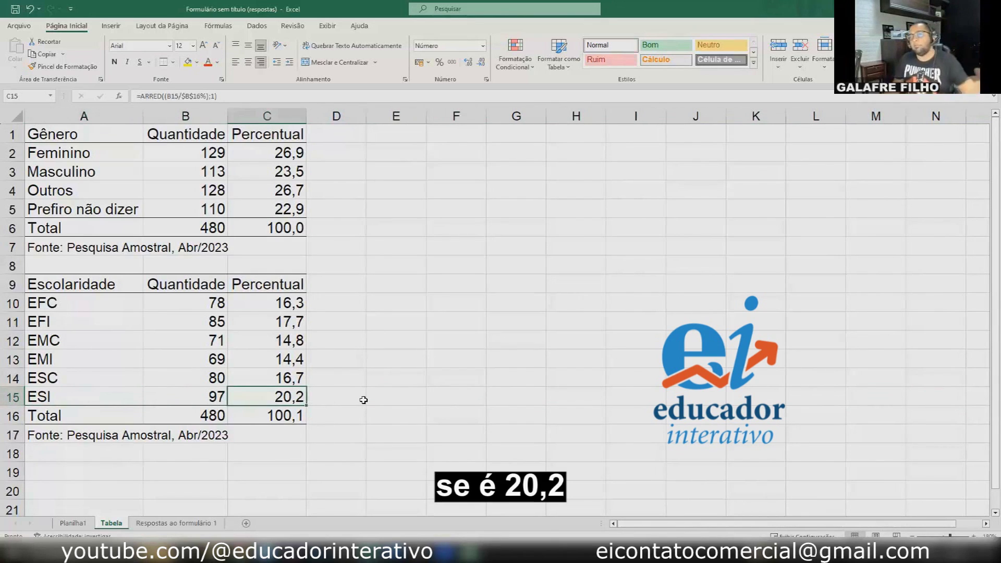
{"action": "type", "text": "2"}
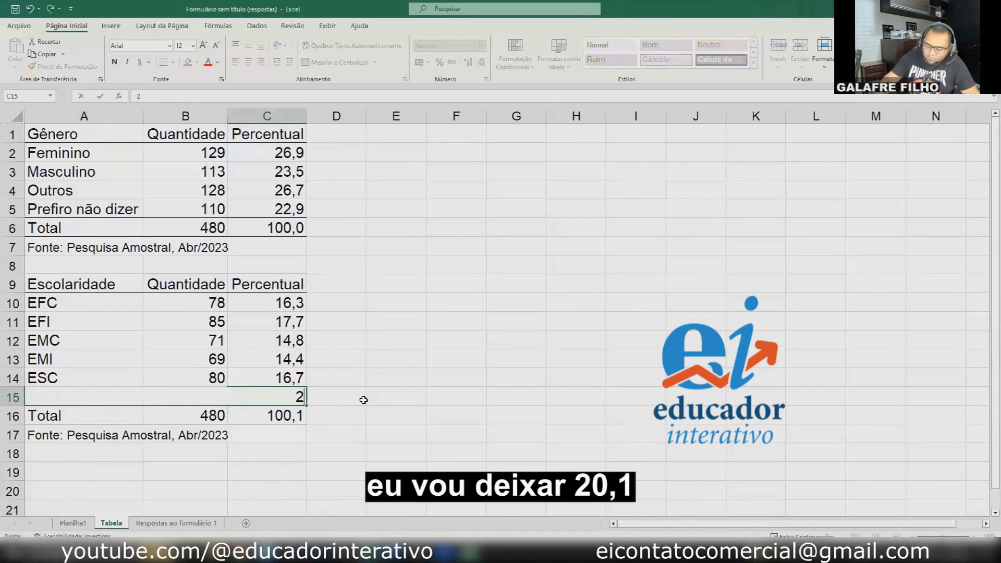
{"action": "key", "text": "Return"}
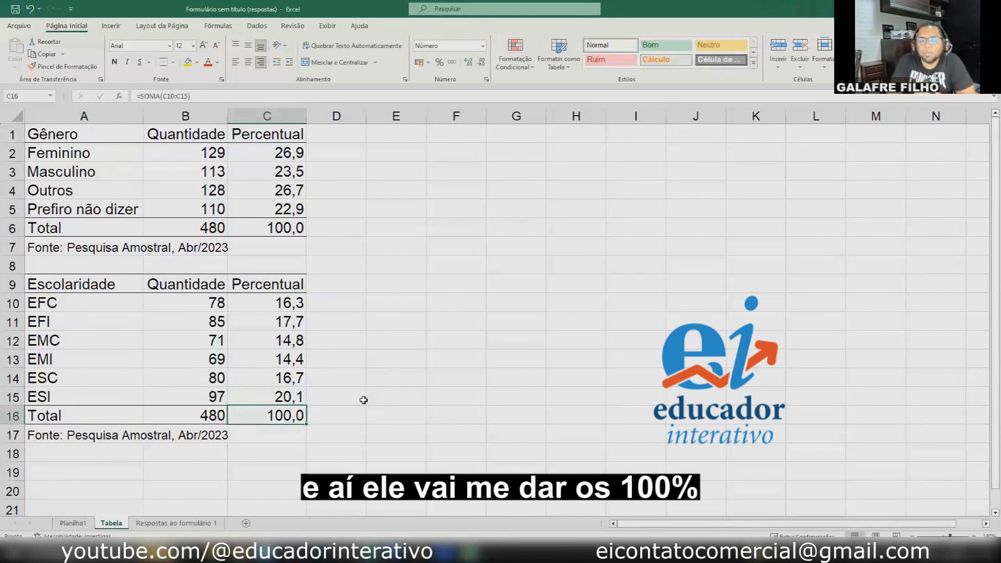
Enter "Nota:" in A18, directly beneath the source line of the Escolaridade table
{"action": "left_click", "coordinate": [83, 453]}
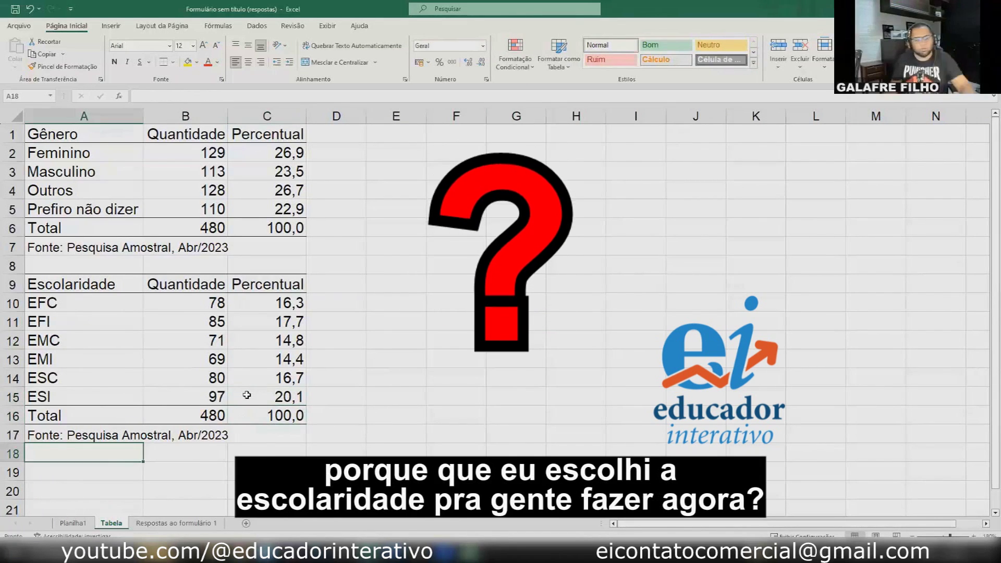
{"action": "left_click_drag", "start_coordinate": [67, 303], "coordinate": [94, 397]}
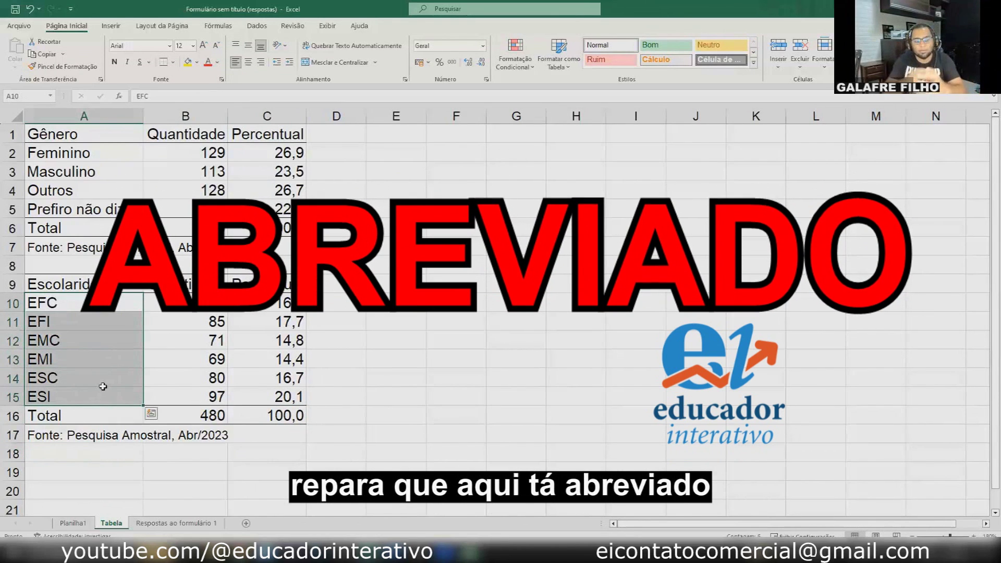
{"action": "left_click", "coordinate": [73, 308]}
{"action": "left_click_drag", "start_coordinate": [74, 333], "coordinate": [75, 392]}
{"action": "left_click", "coordinate": [85, 452]}
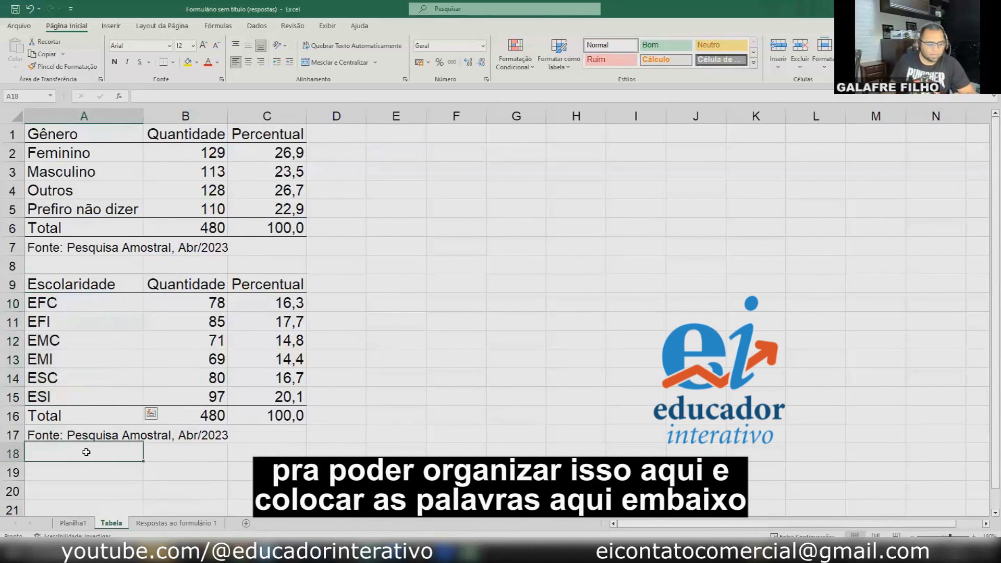
{"action": "type", "text": "Nota"}
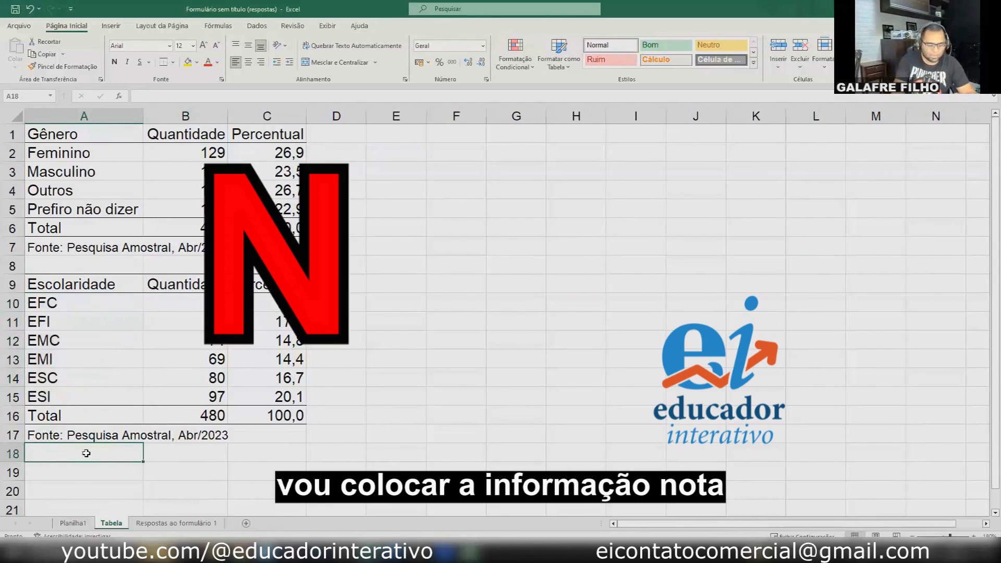
{"action": "type", "text": ":"}
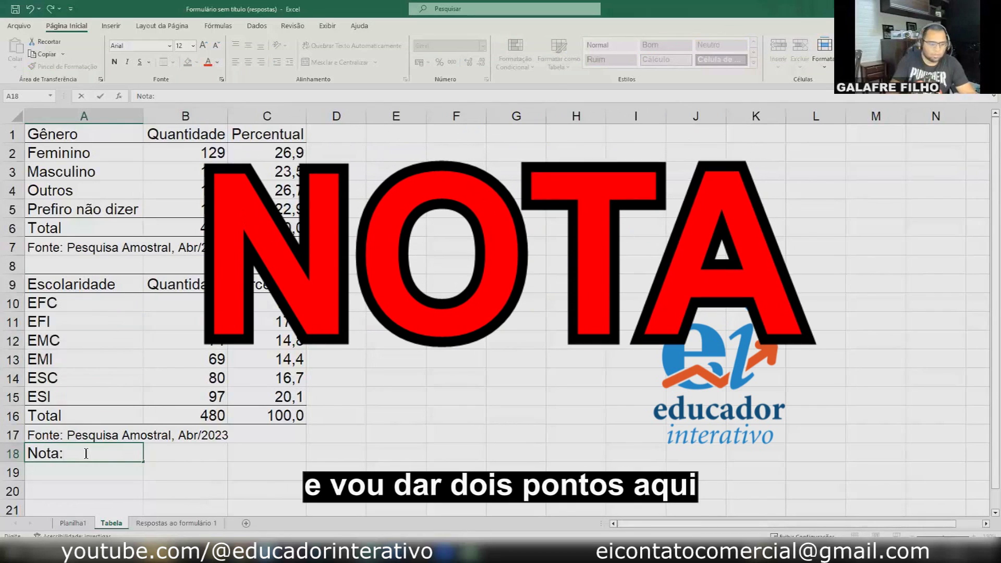
{"action": "key", "text": "Return"}
{"action": "left_click", "coordinate": [64, 453]}
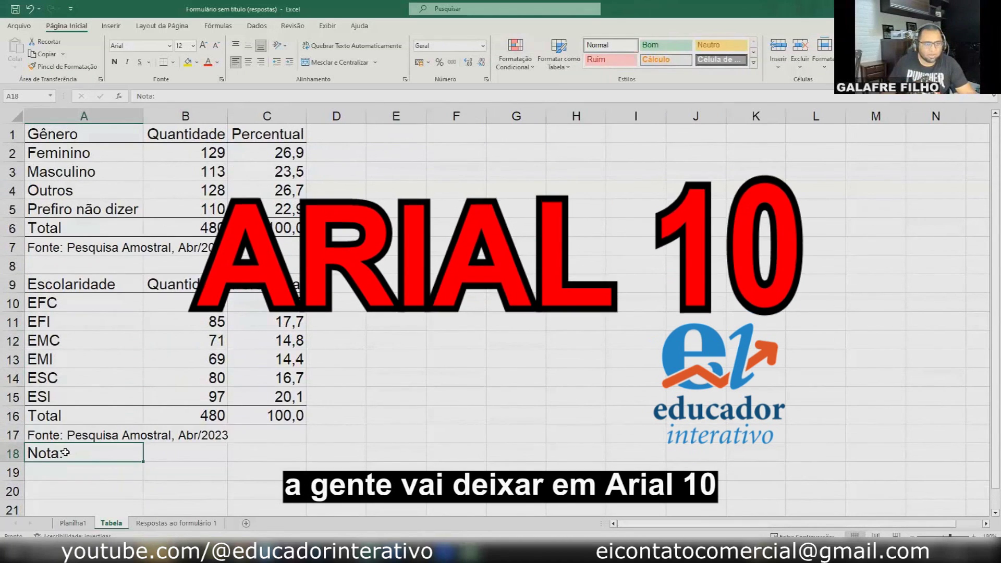
Copy the education-level abbreviations from A10:A15 and paste them below the note, starting at A19
{"action": "scroll", "coordinate": [64, 452], "scroll_direction": "down", "scroll_amount": 2}
{"action": "left_click_drag", "start_coordinate": [41, 171], "coordinate": [58, 260]}
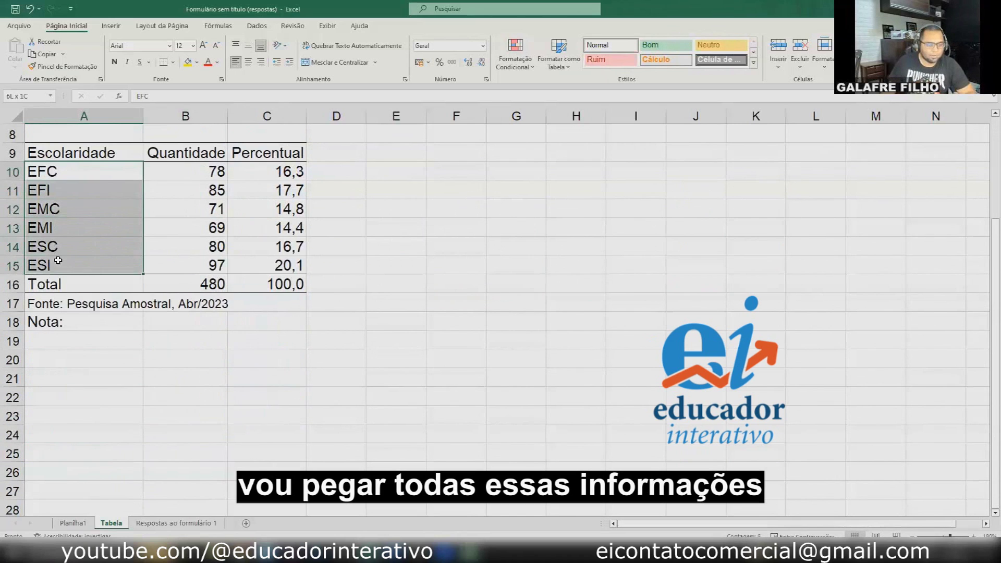
{"action": "key", "text": "ctrl+c"}
{"action": "left_click", "coordinate": [53, 339]}
{"action": "key", "text": "ctrl+v"}
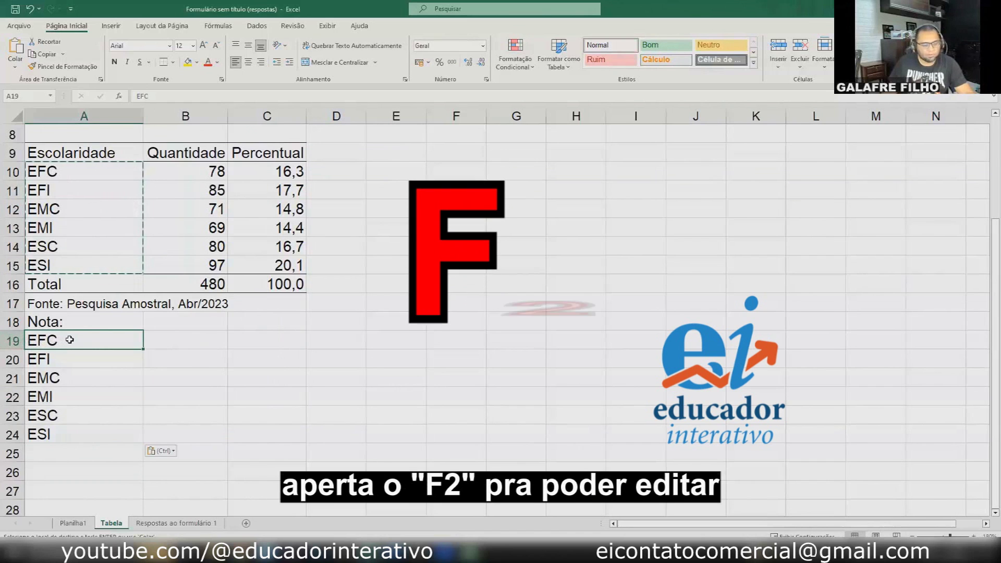
Expand the EFC abbreviation in A19 to read "EFC: Ensino Fundamental Completo"
{"action": "key", "text": "F2"}
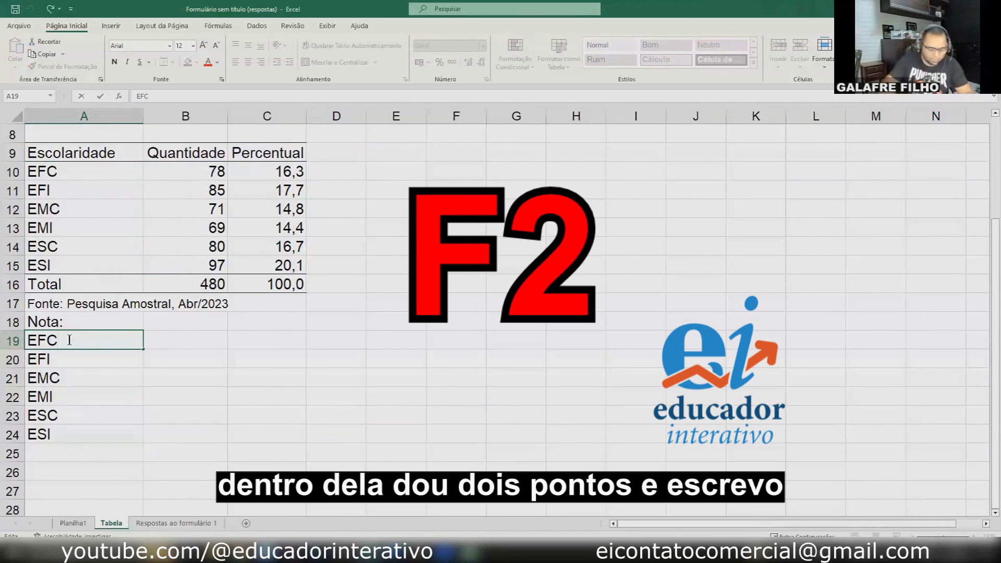
{"action": "type", "text": ": E"}
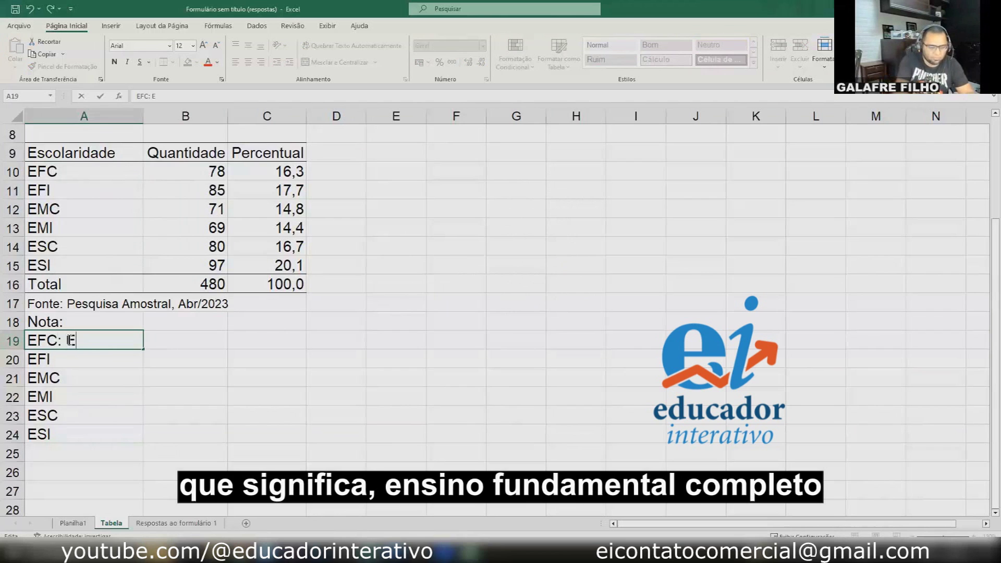
{"action": "type", "text": "nsino Fundamental Completo"}
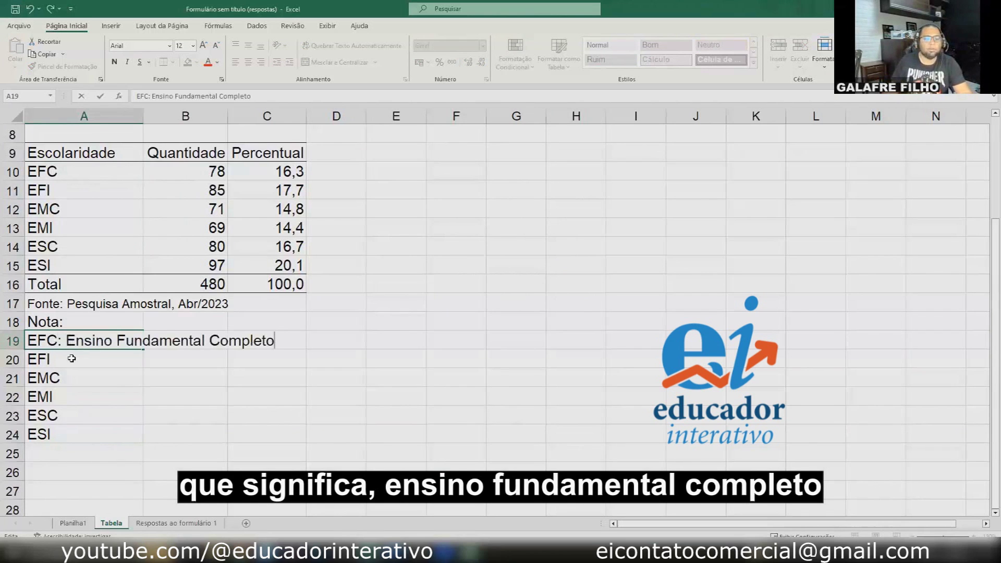
{"action": "key", "text": "Return"}
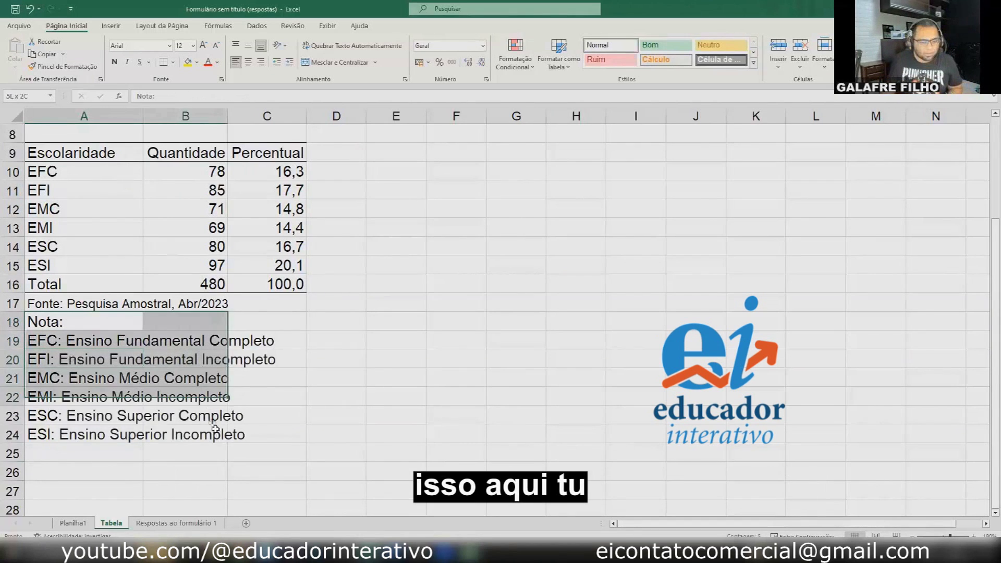
Set the font size of the whole note block, A18:C24, to 10
{"action": "left_click_drag", "start_coordinate": [50, 322], "coordinate": [261, 437]}
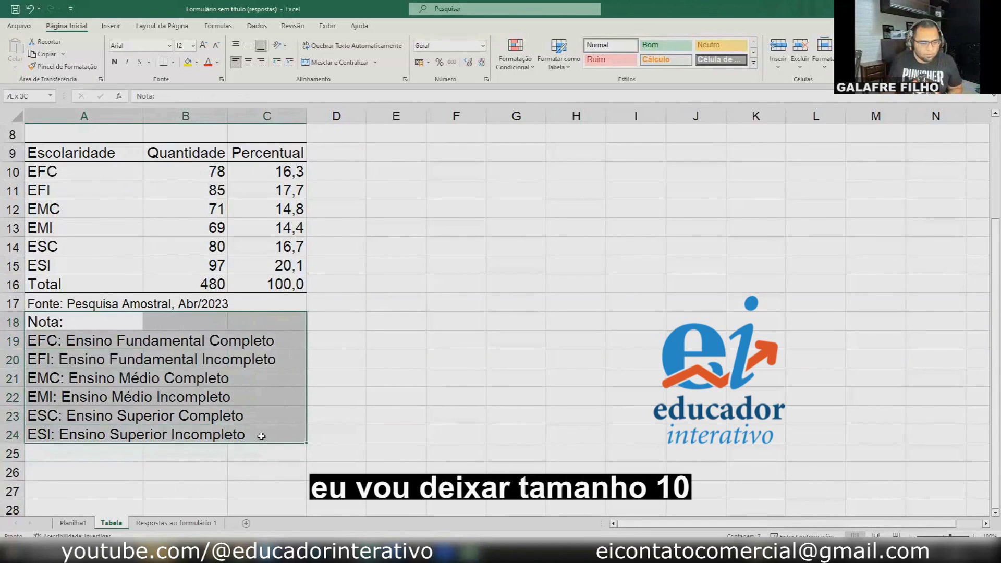
{"action": "left_click", "coordinate": [193, 45]}
{"action": "left_click", "coordinate": [186, 77]}
{"action": "left_click", "coordinate": [39, 349]}
{"action": "left_click_drag", "start_coordinate": [39, 347], "coordinate": [241, 346]}
{"action": "left_click_drag", "start_coordinate": [51, 366], "coordinate": [257, 358]}
{"action": "left_click_drag", "start_coordinate": [84, 377], "coordinate": [236, 385]}
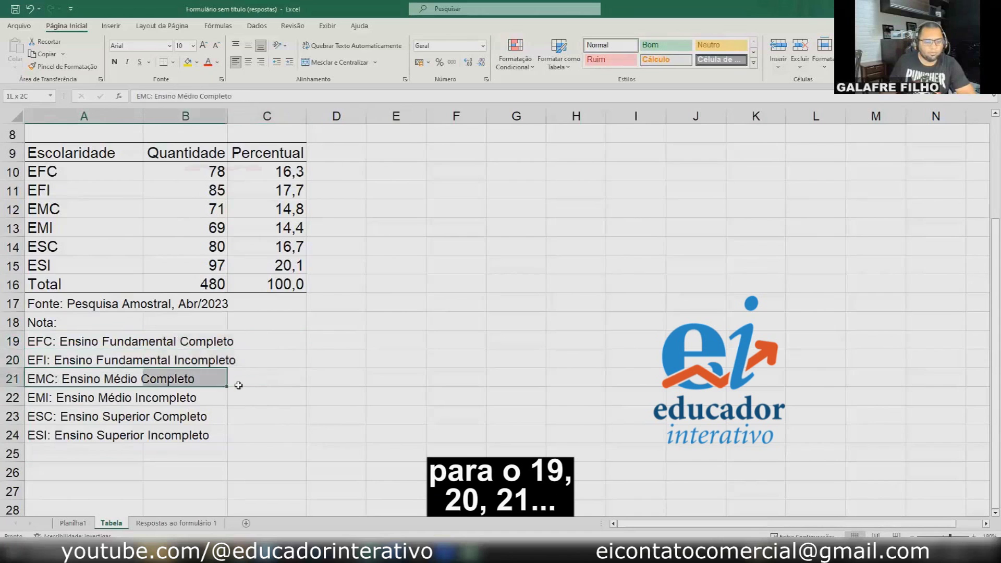
{"action": "left_click", "coordinate": [115, 304]}
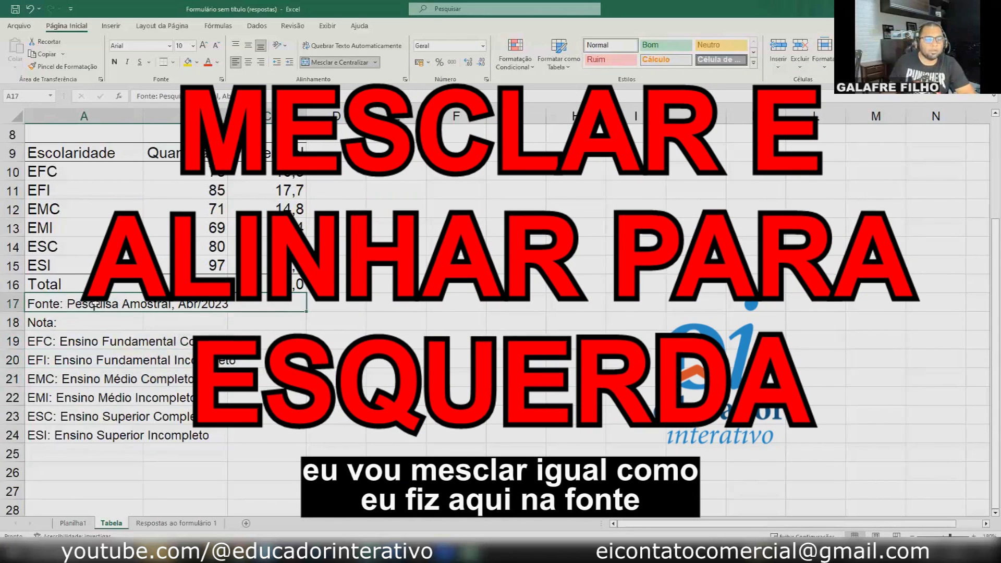
Merge A18:C18 for the "Nota:" line and A19:C19 for the EFC line separately, left-aligning the text in both
{"action": "left_click_drag", "start_coordinate": [47, 323], "coordinate": [264, 324]}
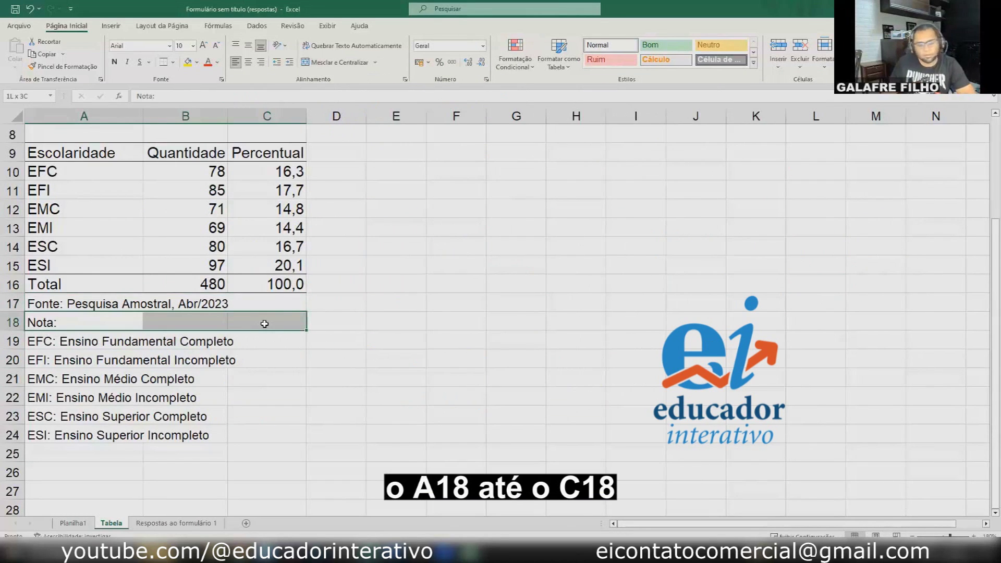
{"action": "left_click", "coordinate": [333, 61]}
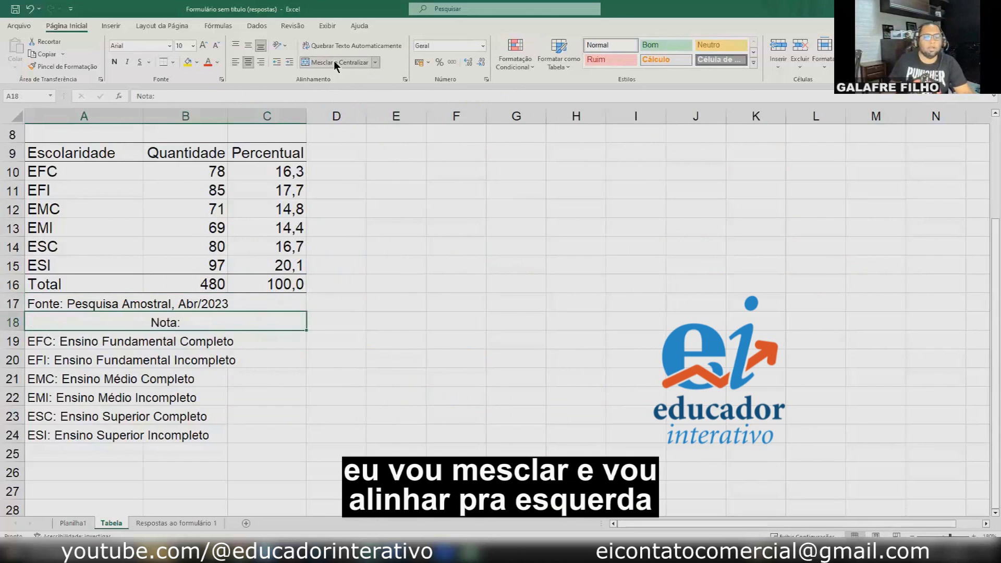
{"action": "left_click", "coordinate": [236, 62]}
{"action": "left_click_drag", "start_coordinate": [51, 340], "coordinate": [253, 341]}
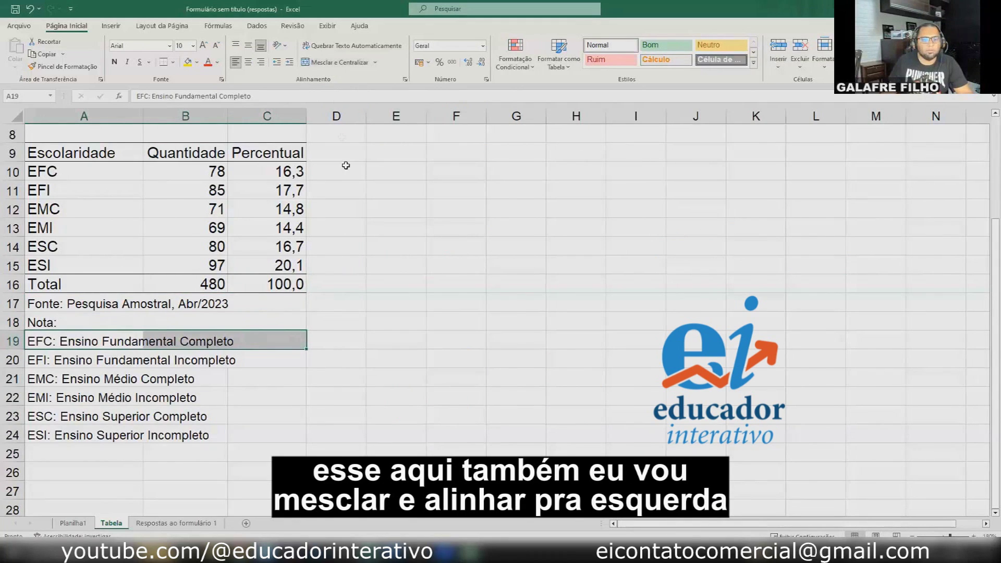
{"action": "left_click", "coordinate": [331, 61]}
{"action": "left_click", "coordinate": [235, 62]}
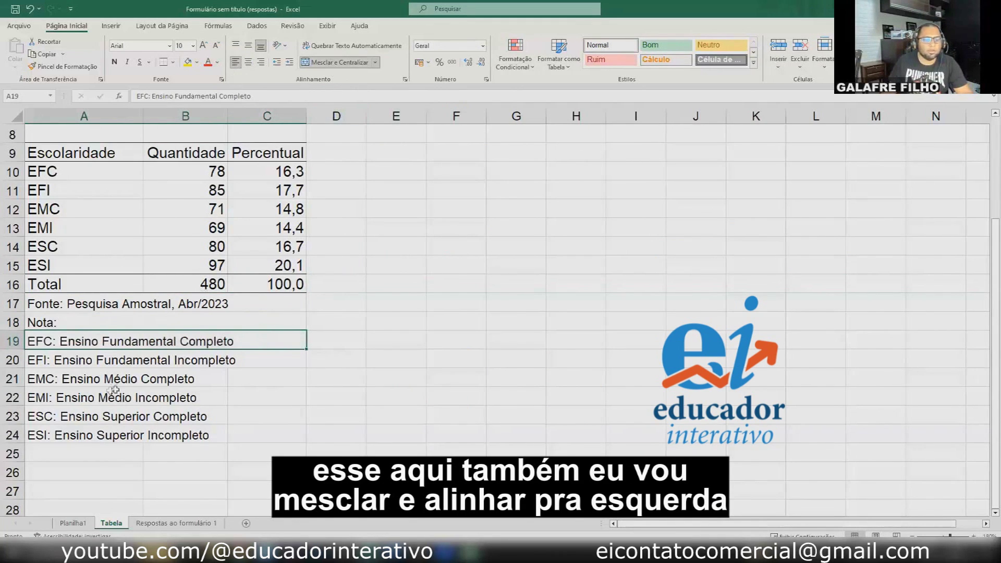
Merge columns A to C separately in each of rows 20 to 24, from EFI through ESI, and left-align the text
{"action": "left_click_drag", "start_coordinate": [31, 359], "coordinate": [250, 350]}
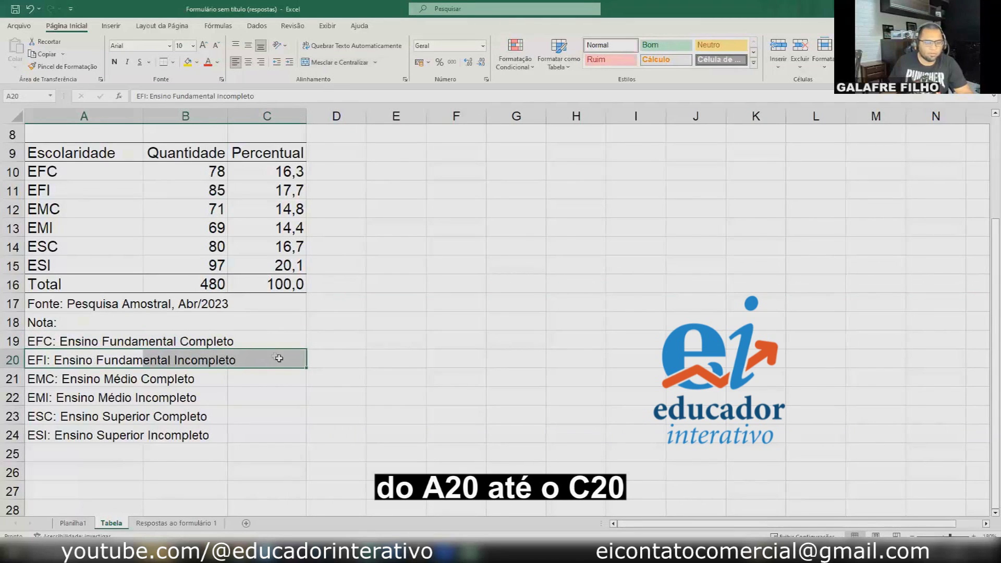
{"action": "left_click", "coordinate": [33, 379], "text": "ctrl"}
{"action": "left_click_drag", "start_coordinate": [96, 381], "coordinate": [256, 379]}
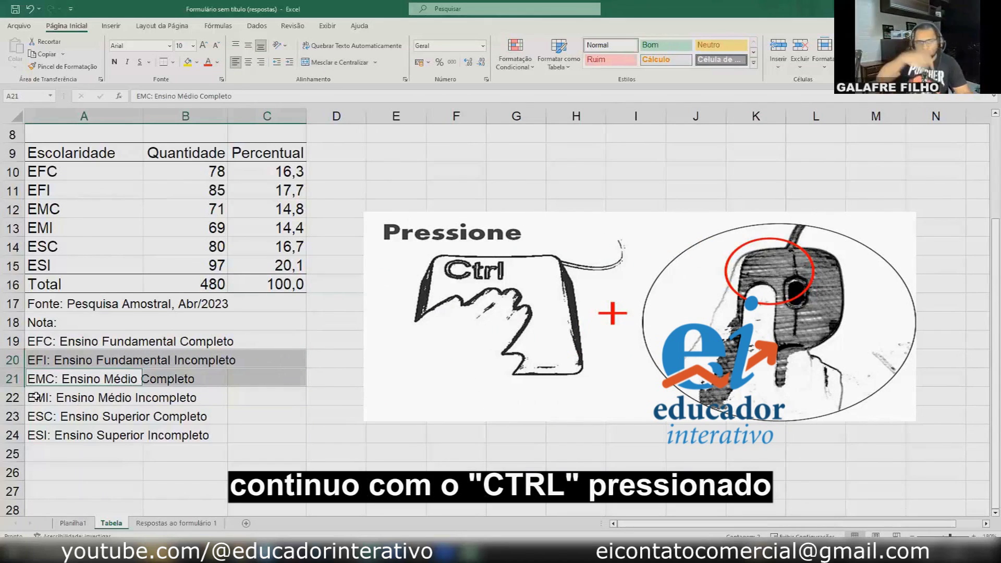
{"action": "left_click_drag", "start_coordinate": [36, 396], "coordinate": [261, 397]}
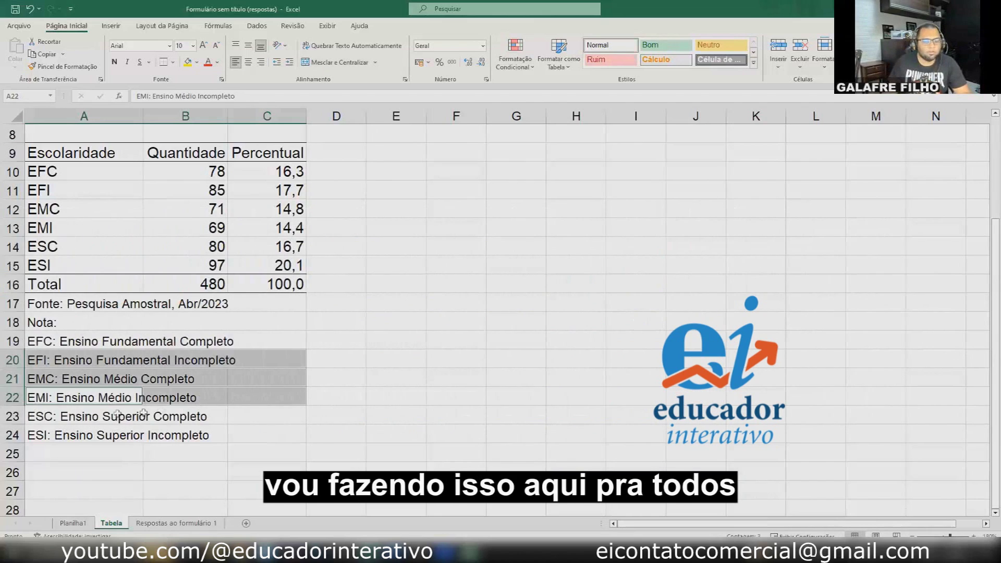
{"action": "left_click_drag", "start_coordinate": [37, 415], "coordinate": [227, 417]}
{"action": "left_click_drag", "start_coordinate": [255, 435], "coordinate": [31, 435]}
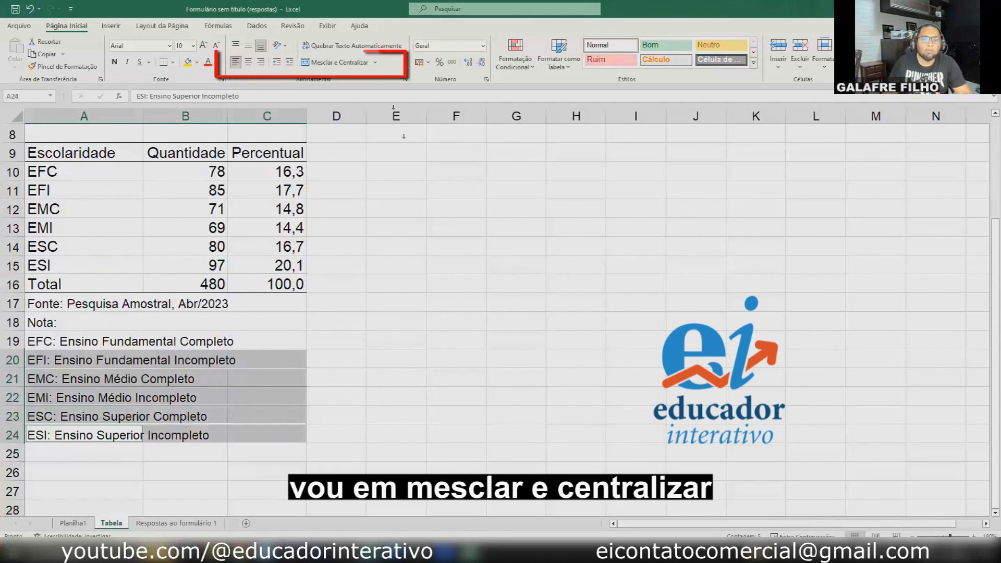
{"action": "left_click", "coordinate": [345, 61]}
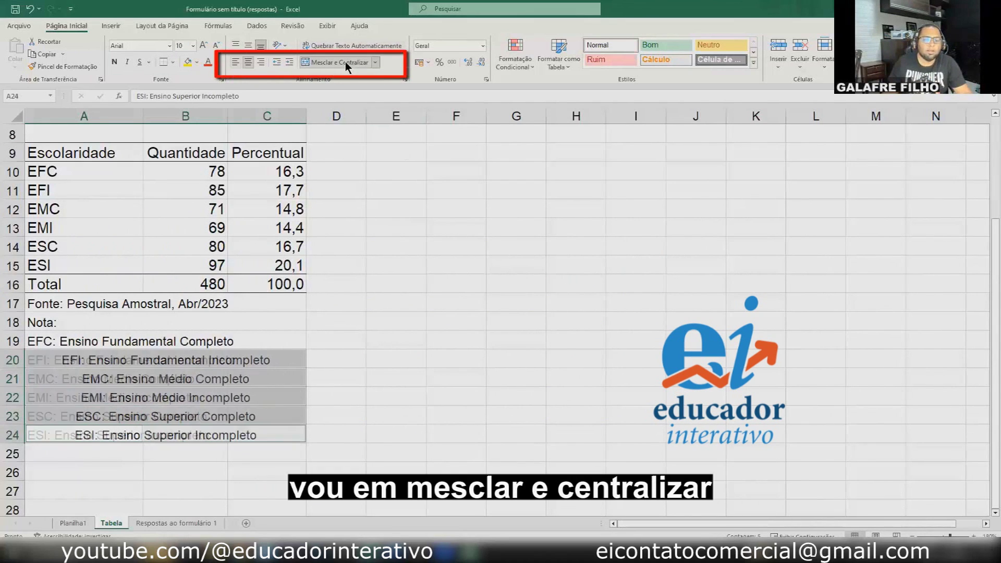
{"action": "left_click", "coordinate": [235, 62]}
{"action": "left_click", "coordinate": [213, 378]}
{"action": "left_click", "coordinate": [248, 417]}
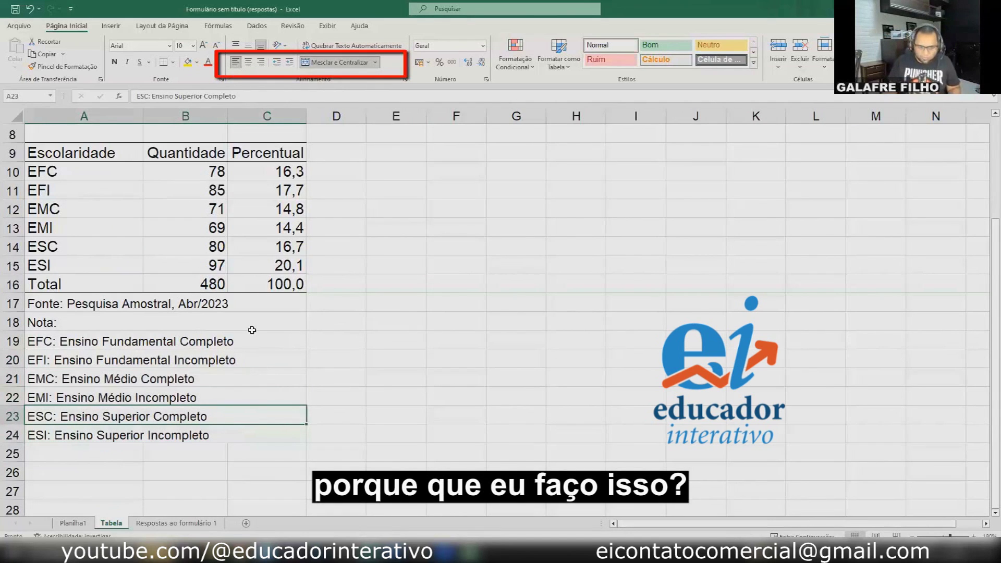
{"action": "left_click", "coordinate": [245, 303]}
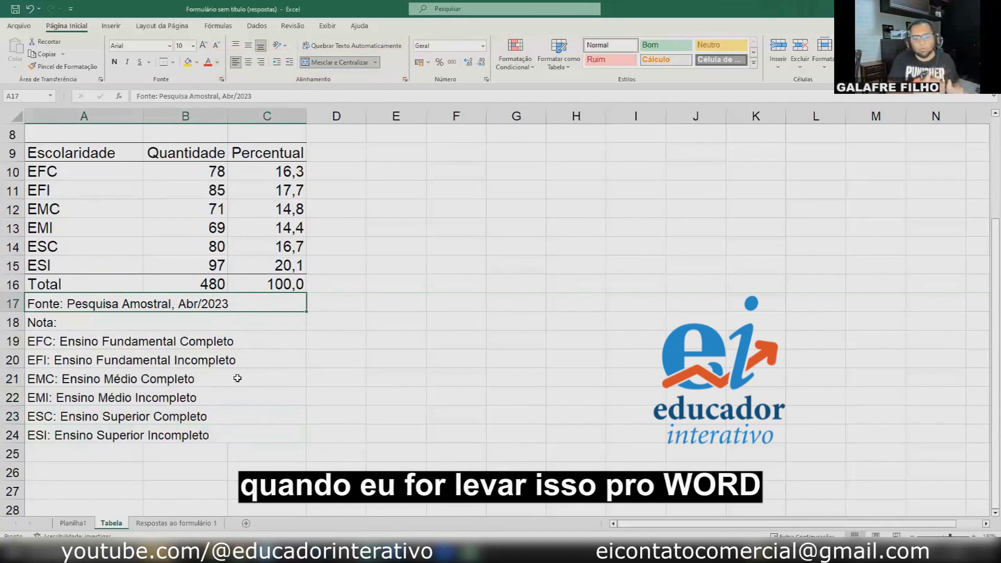